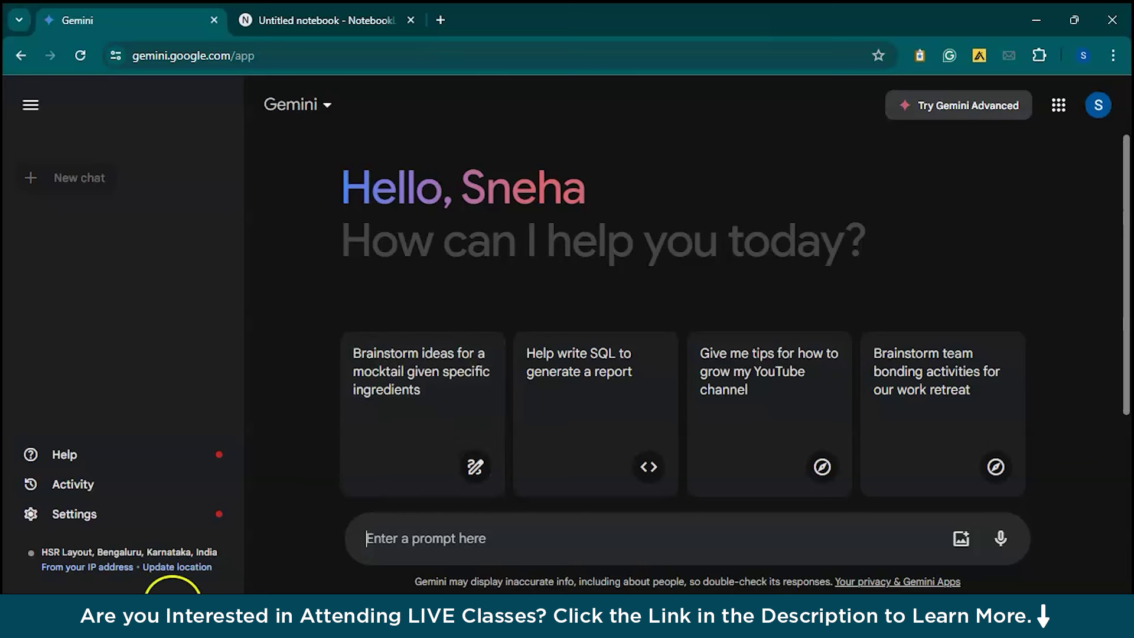
Step: Open the Settings menu in the Gemini start page sidebar
{"action": "left_click", "coordinate": [140, 524]}
{"action": "left_click", "coordinate": [178, 439]}
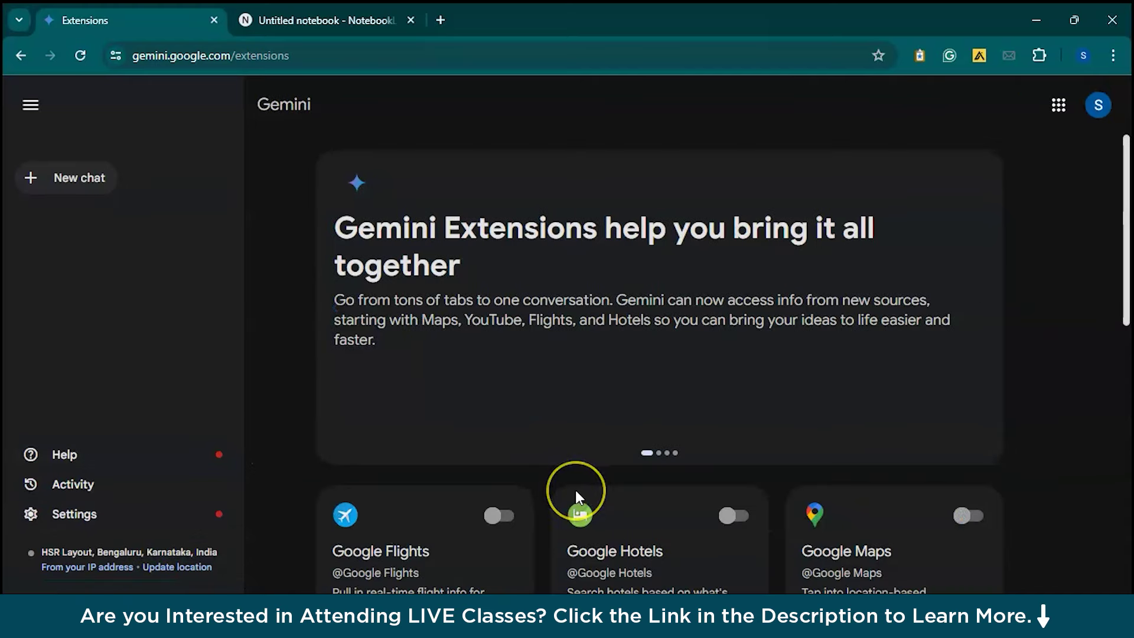
{"action": "scroll", "coordinate": [575, 490], "scroll_direction": "down", "scroll_amount": 8}
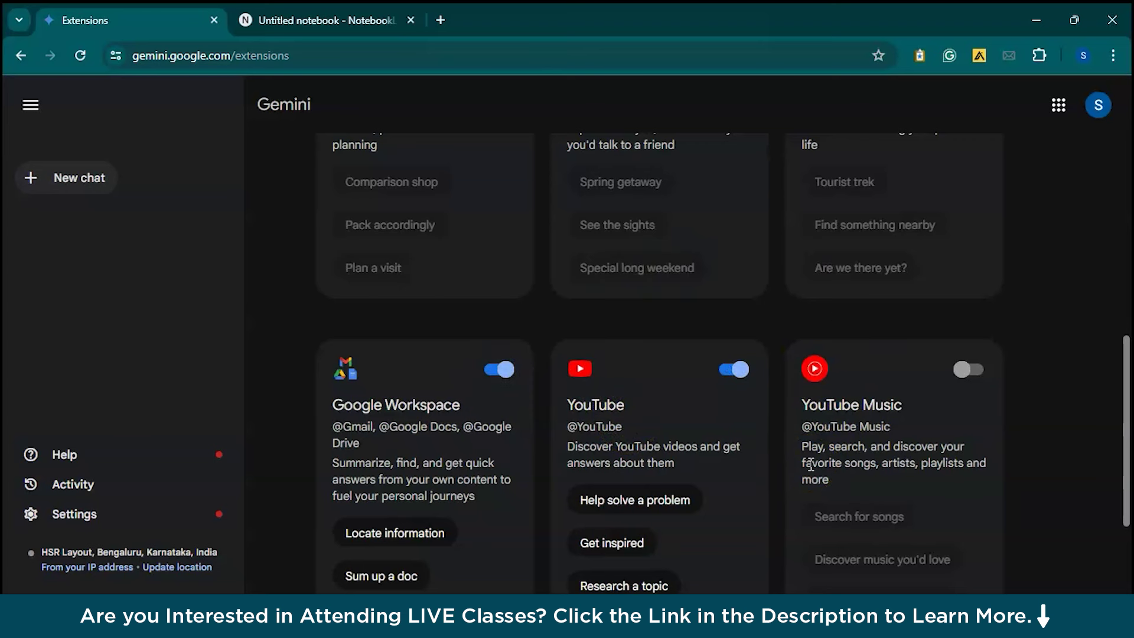
{"action": "scroll", "coordinate": [811, 465], "scroll_direction": "up", "scroll_amount": 1}
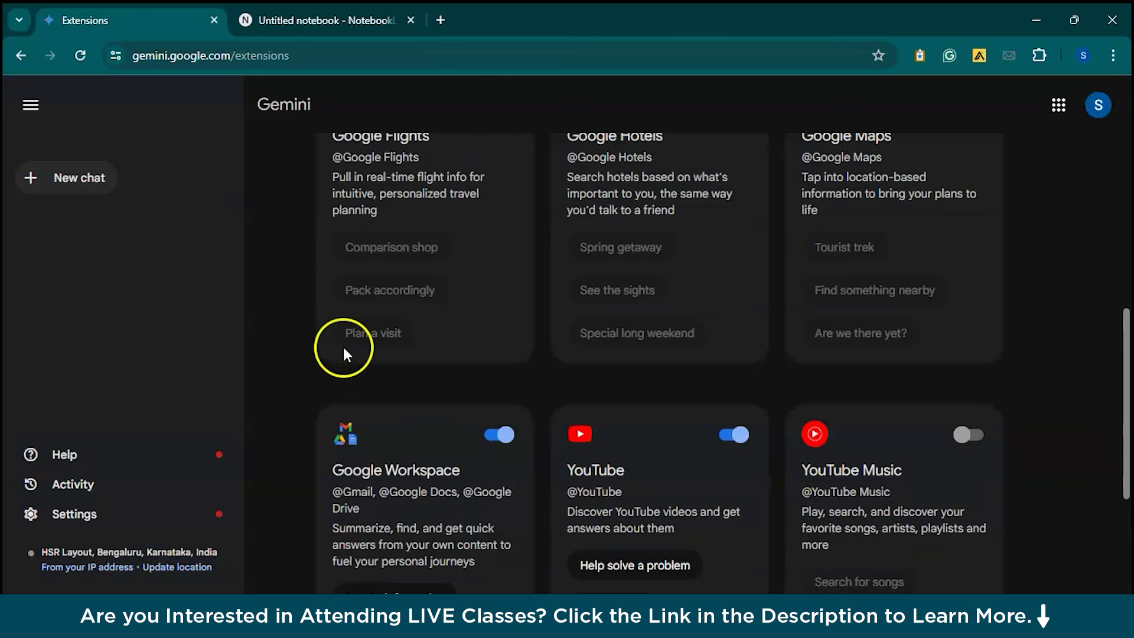
{"action": "left_click", "coordinate": [76, 179]}
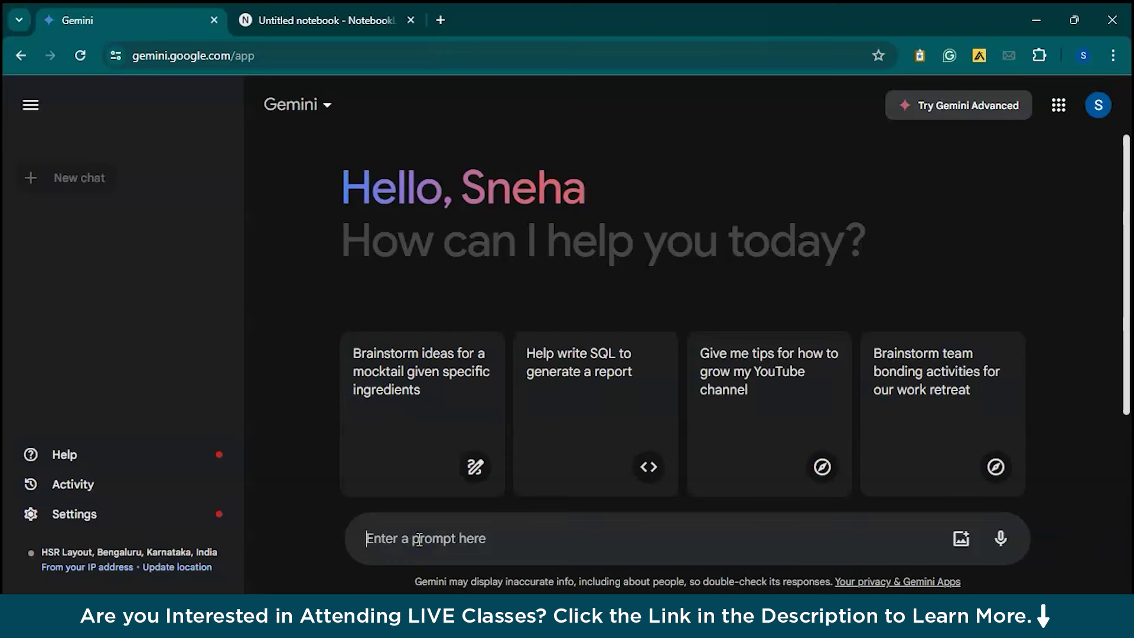
{"action": "left_click", "coordinate": [419, 539]}
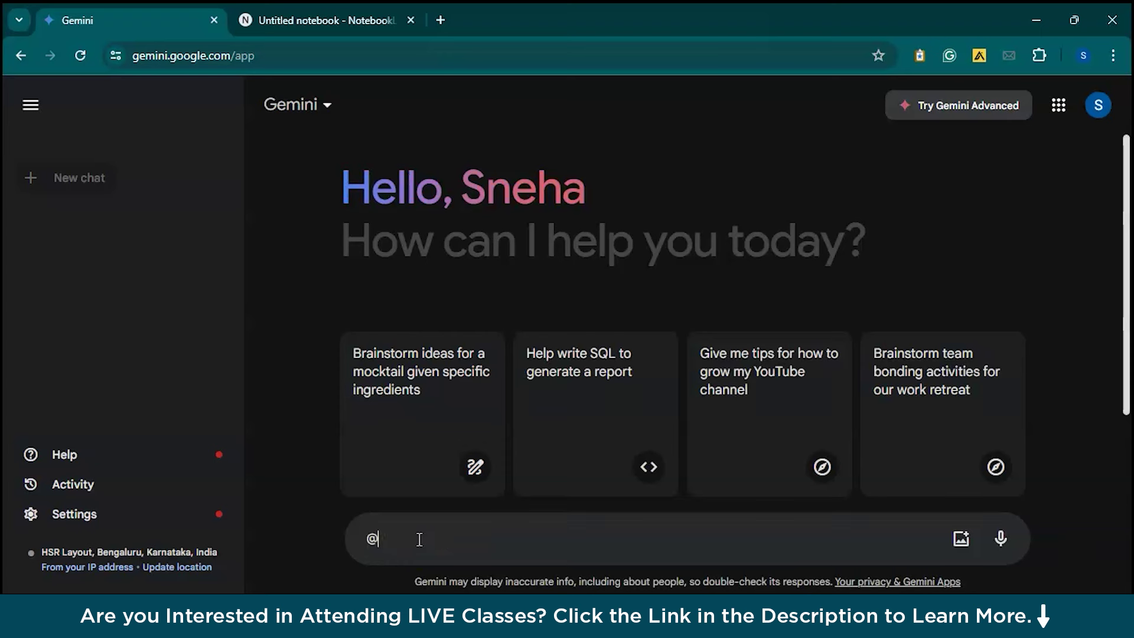
{"action": "type", "text": "@gm"}
{"action": "left_click", "coordinate": [419, 502]}
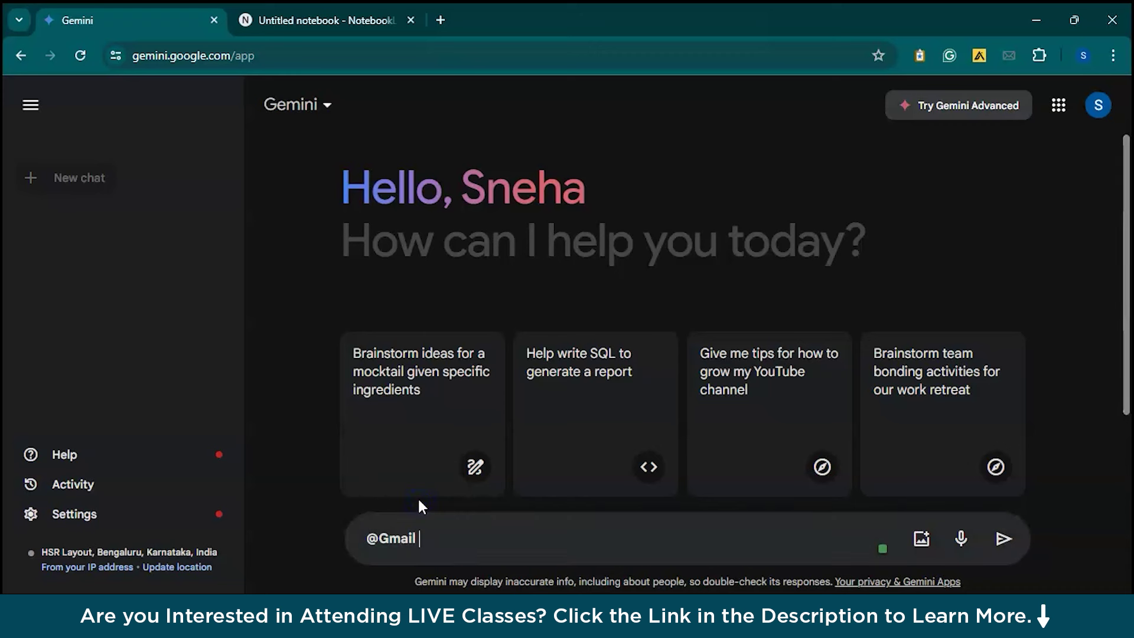
{"action": "type", "text": "show the la"}
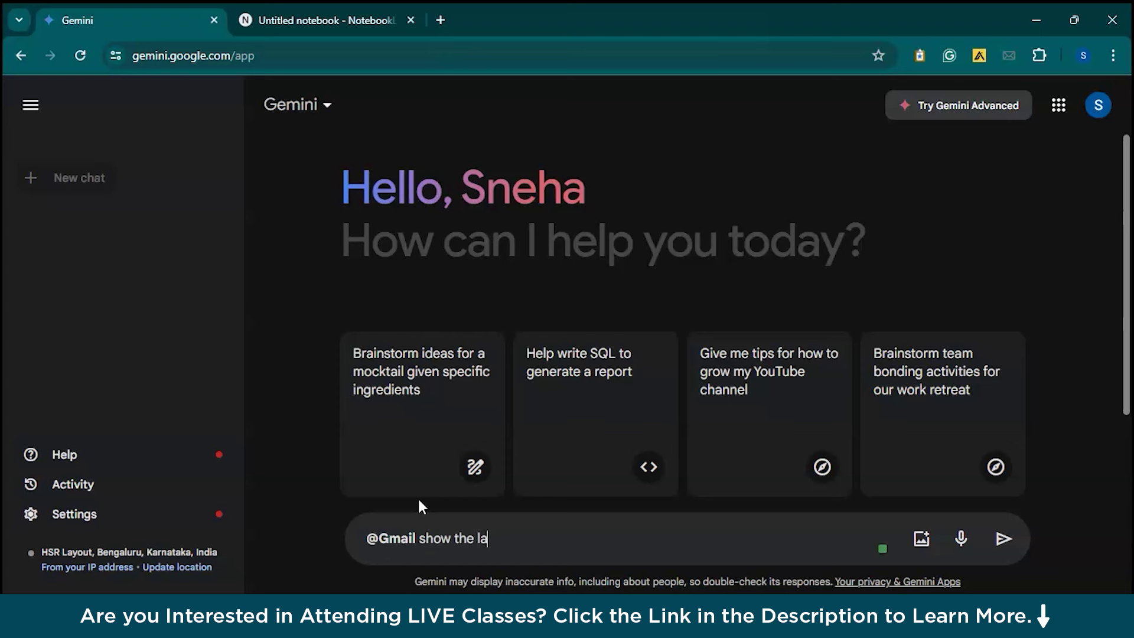
{"action": "type", "text": "test email from li"}
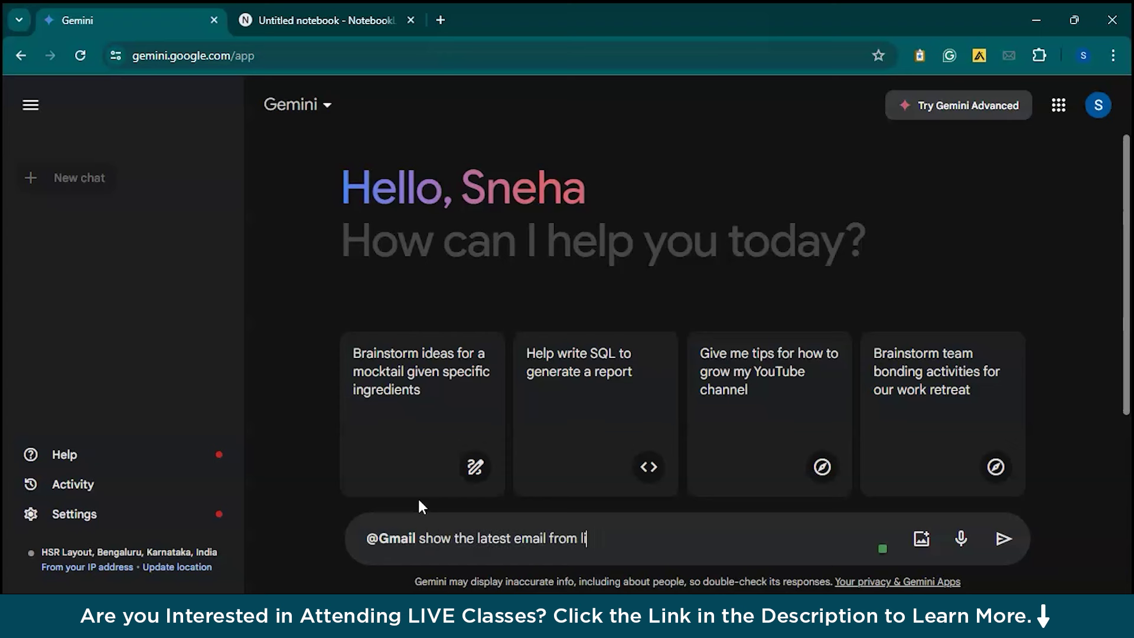
{"action": "type", "text": "nkedin"}
{"action": "key", "text": "Return"}
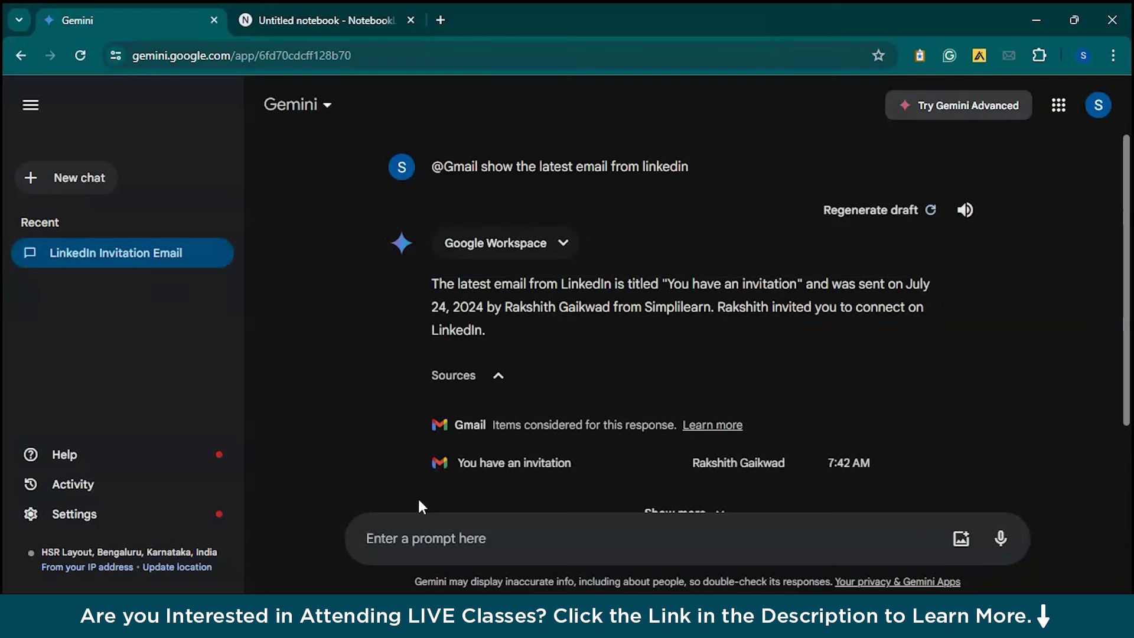
{"action": "left_click", "coordinate": [497, 566]}
Step: Open the cited 'You have an invitation' LinkedIn email from the answer's Sources
{"action": "scroll", "coordinate": [587, 470], "scroll_direction": "down", "scroll_amount": 1}
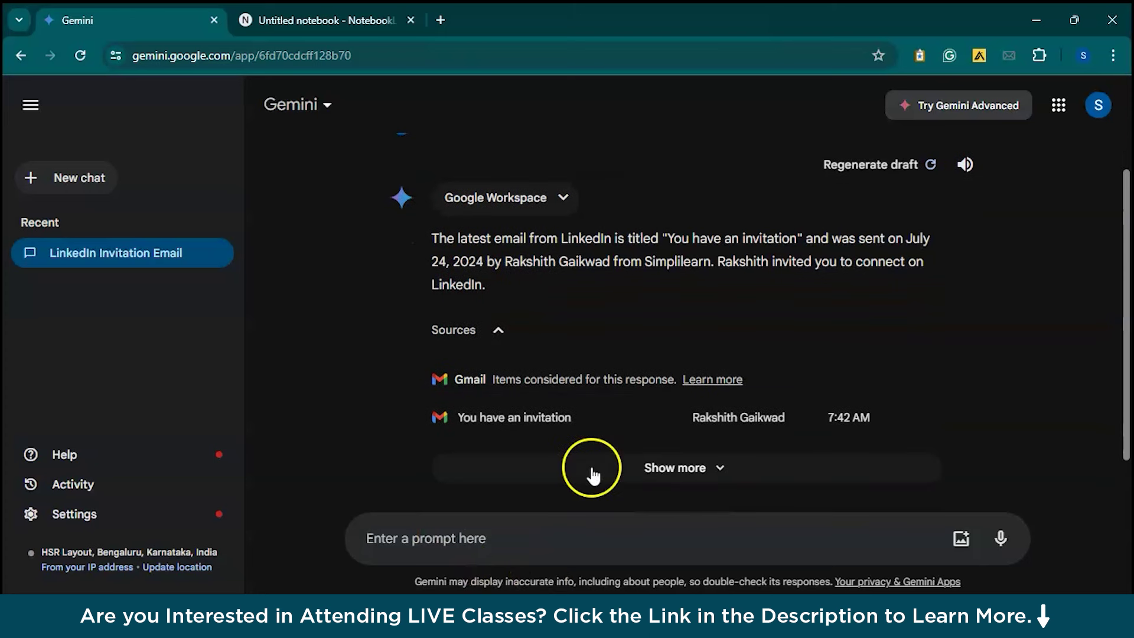
{"action": "left_click", "coordinate": [607, 427]}
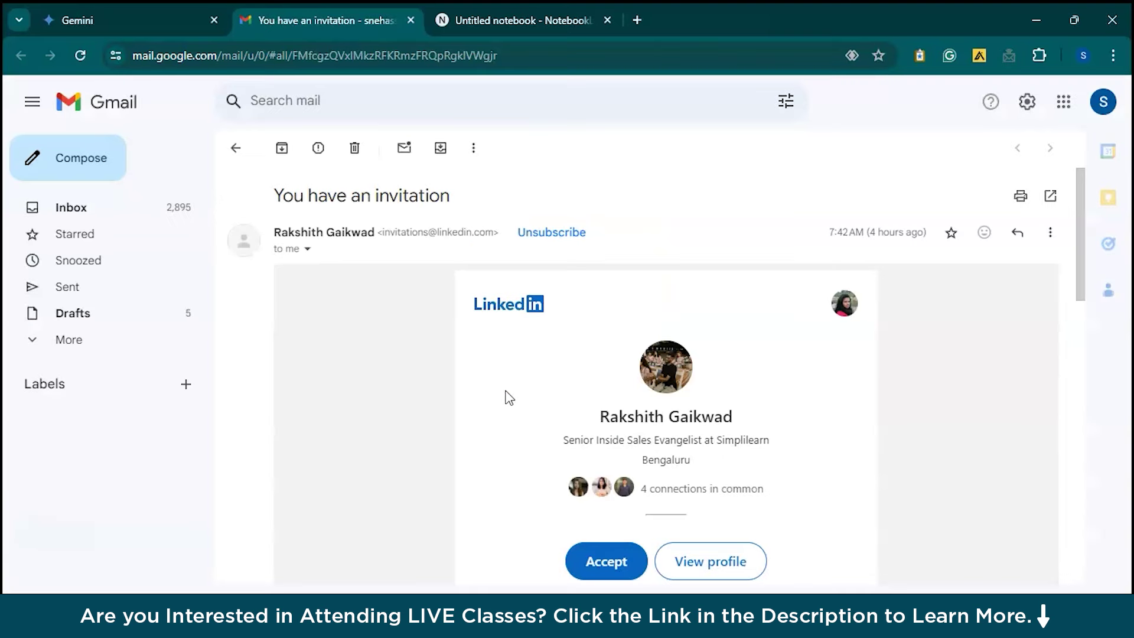
Step: Return to the Gemini LinkedIn Invitation Email chat, ready for a new prompt
{"action": "key", "text": "ctrl+shift+Tab"}
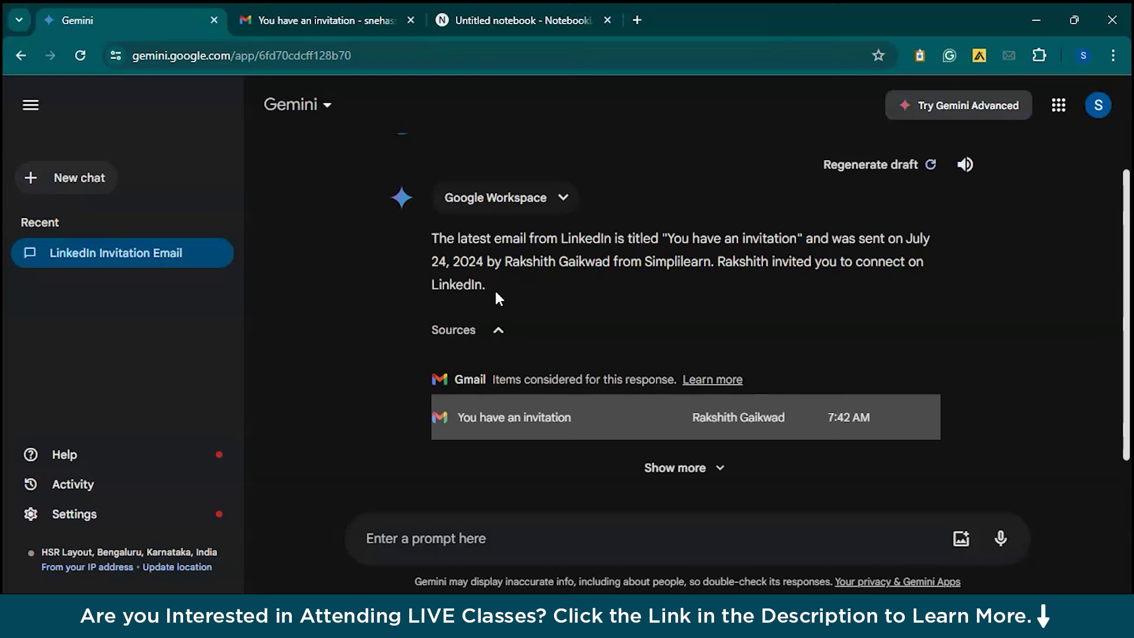
{"action": "left_click", "coordinate": [500, 538]}
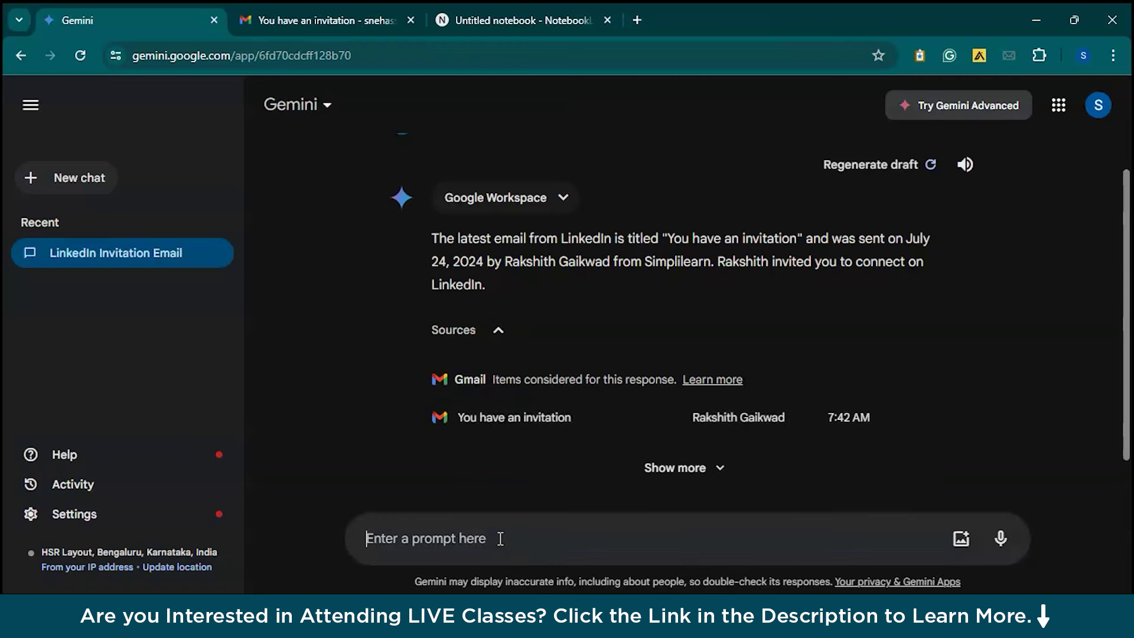
{"action": "key", "text": "ctrl+Tab"}
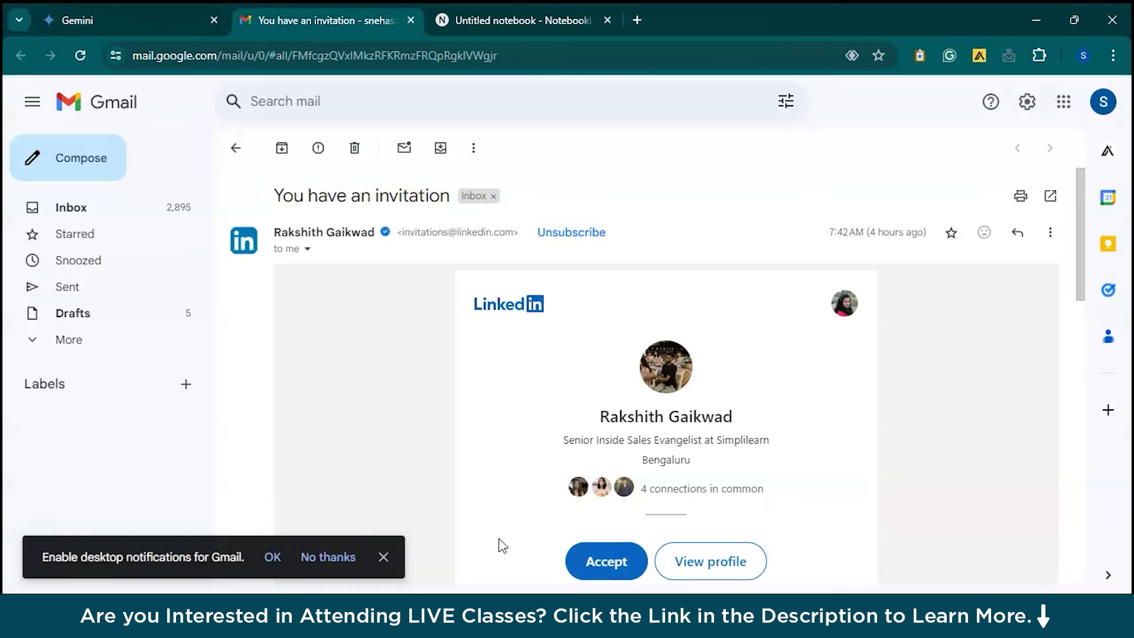
{"action": "left_click", "coordinate": [112, 15]}
{"action": "type", "text": "@yiu"}
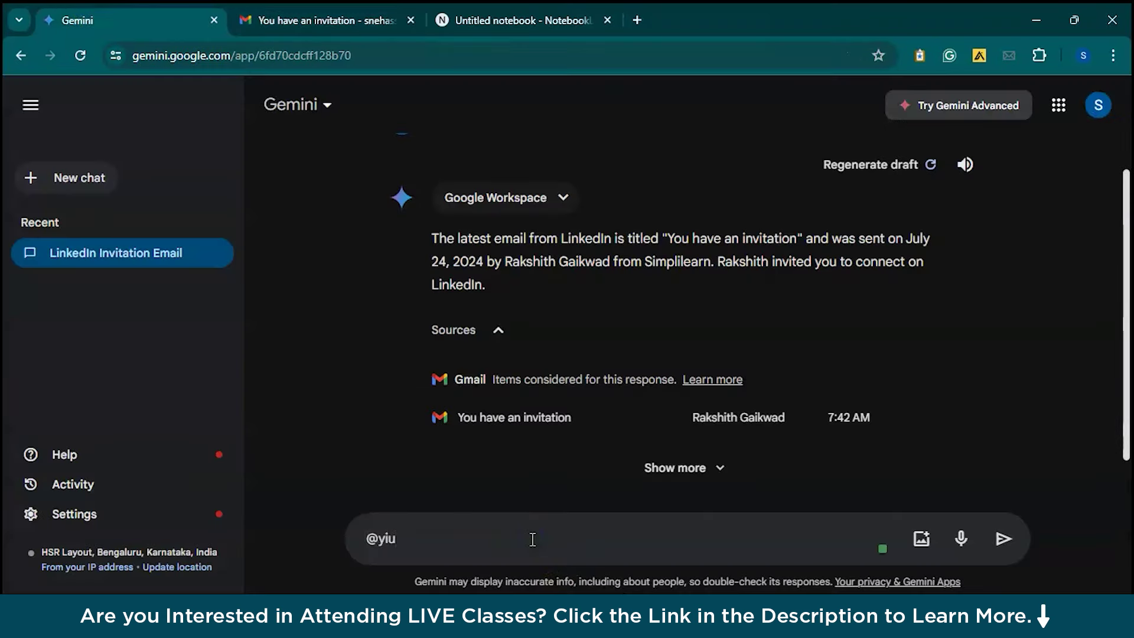
{"action": "key", "text": "BackSpace"}
{"action": "key", "text": "BackSpace"}
{"action": "type", "text": "ou"}
{"action": "left_click", "coordinate": [471, 447]}
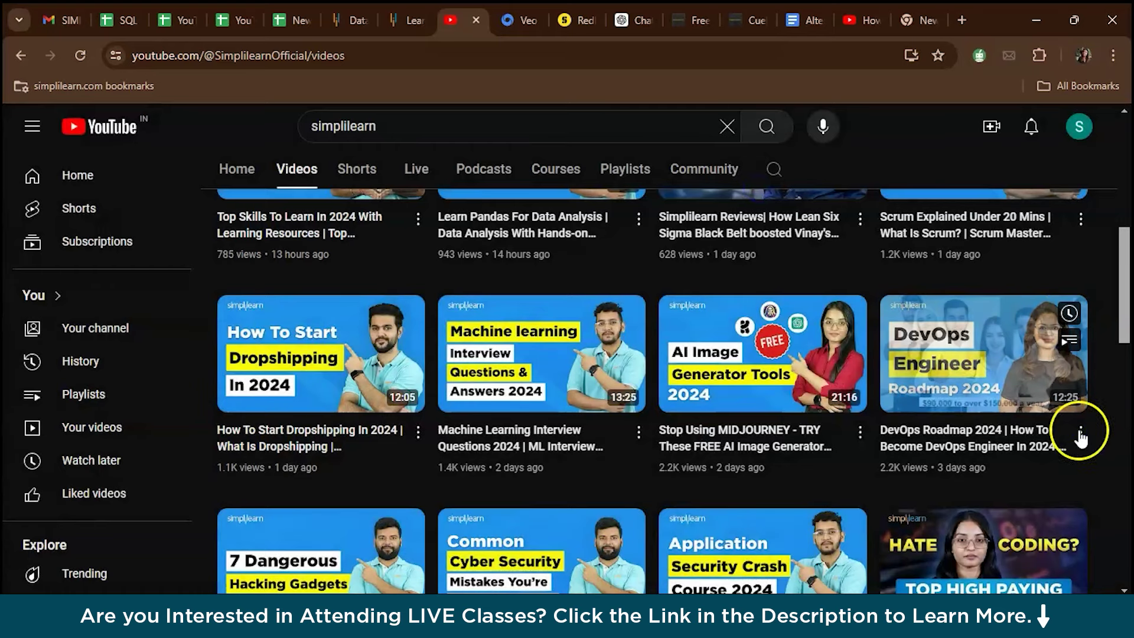
Step: Copy the share link of the DevOps roadmap video on YouTube
{"action": "left_click", "coordinate": [1081, 437]}
{"action": "left_click", "coordinate": [977, 561]}
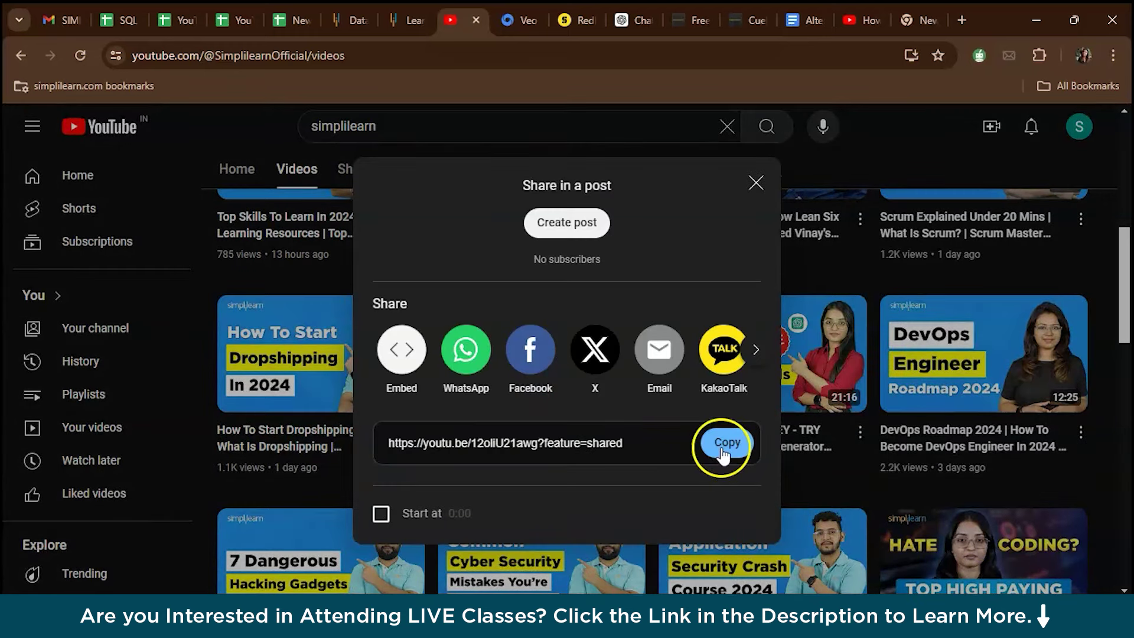
{"action": "left_click", "coordinate": [723, 454]}
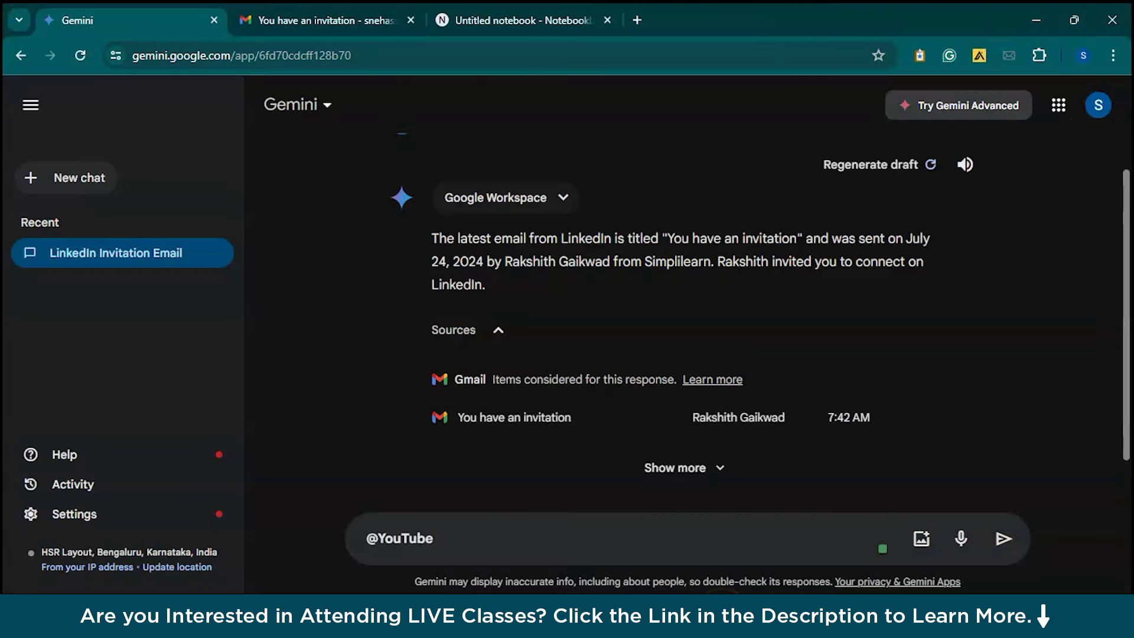
{"action": "left_click", "coordinate": [613, 554]}
{"action": "type", "text": "ana"}
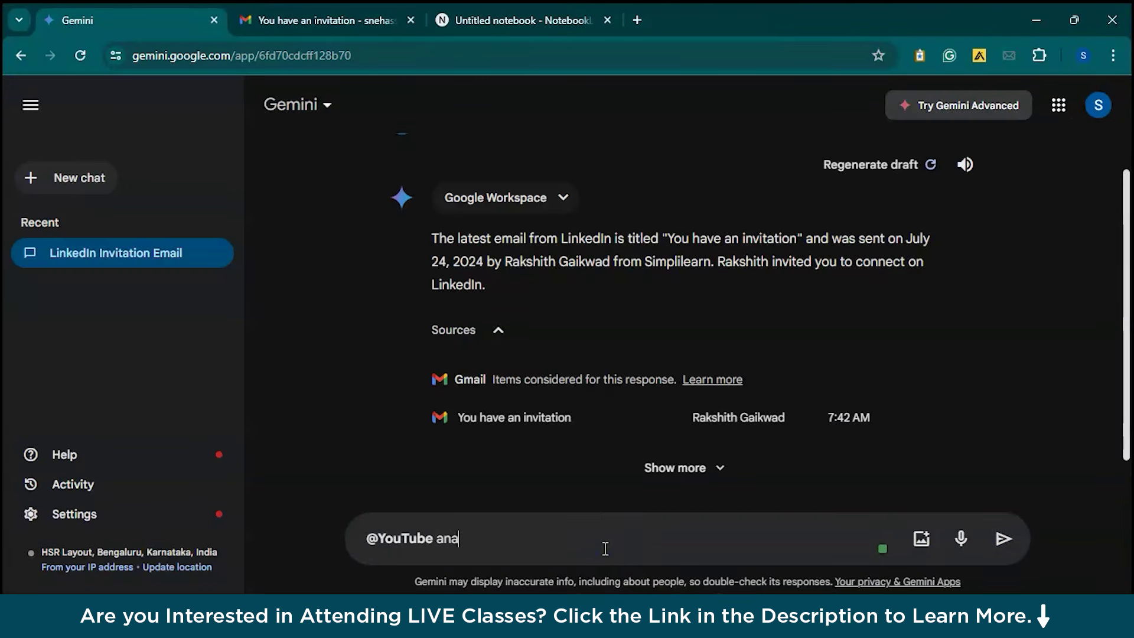
{"action": "type", "text": "lyze this video"}
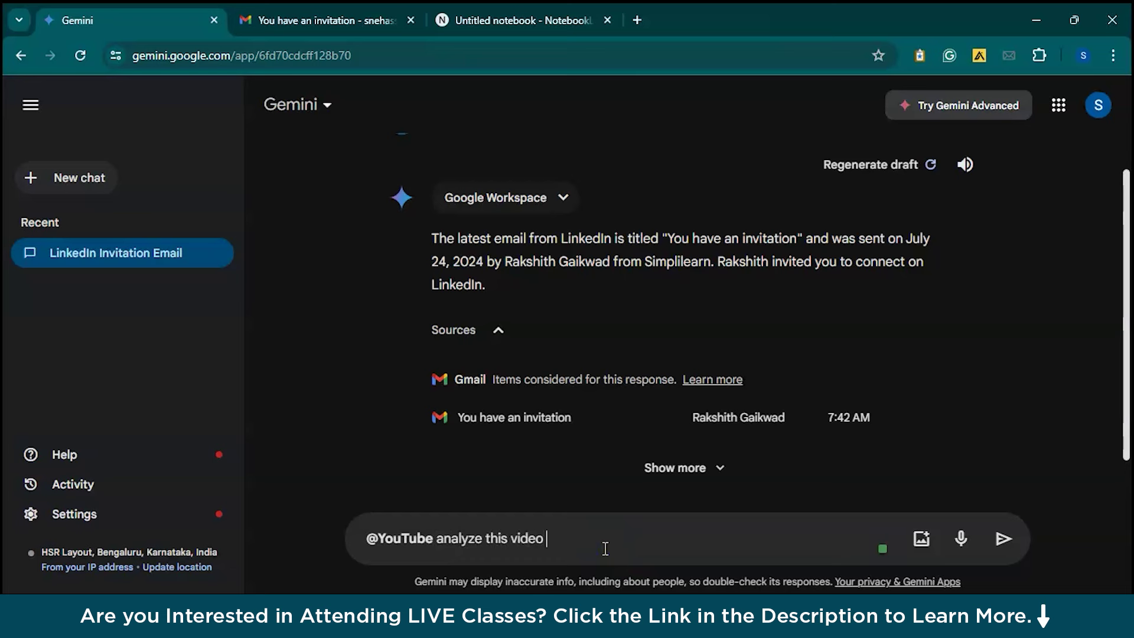
{"action": "key", "text": "ctrl+v"}
{"action": "key", "text": "Return"}
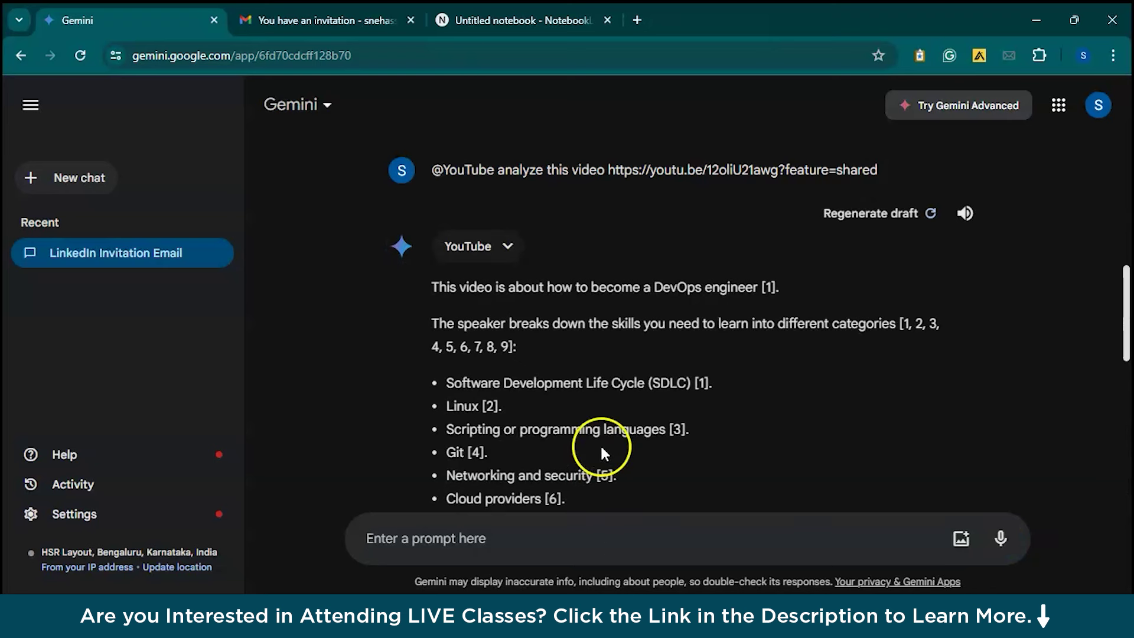
Step: Review the reply and DevOps Roadmap 2024 video card, then switch to NotebookLM
{"action": "scroll", "coordinate": [600, 444], "scroll_direction": "down", "scroll_amount": 5}
{"action": "scroll", "coordinate": [601, 446], "scroll_direction": "up", "scroll_amount": 1}
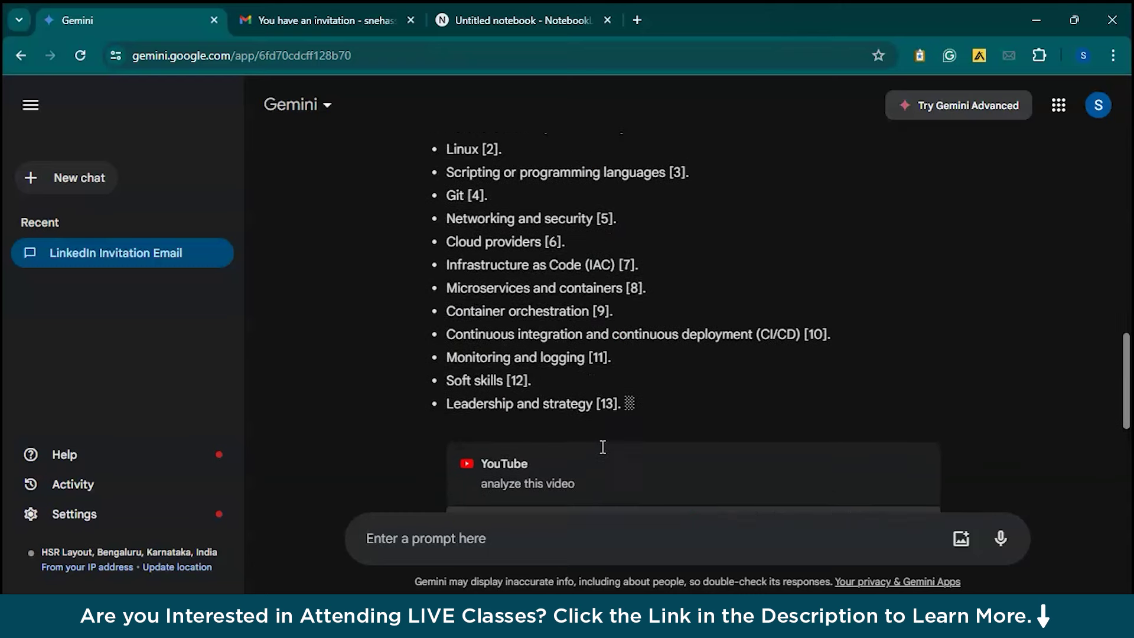
{"action": "scroll", "coordinate": [600, 444], "scroll_direction": "down", "scroll_amount": 5}
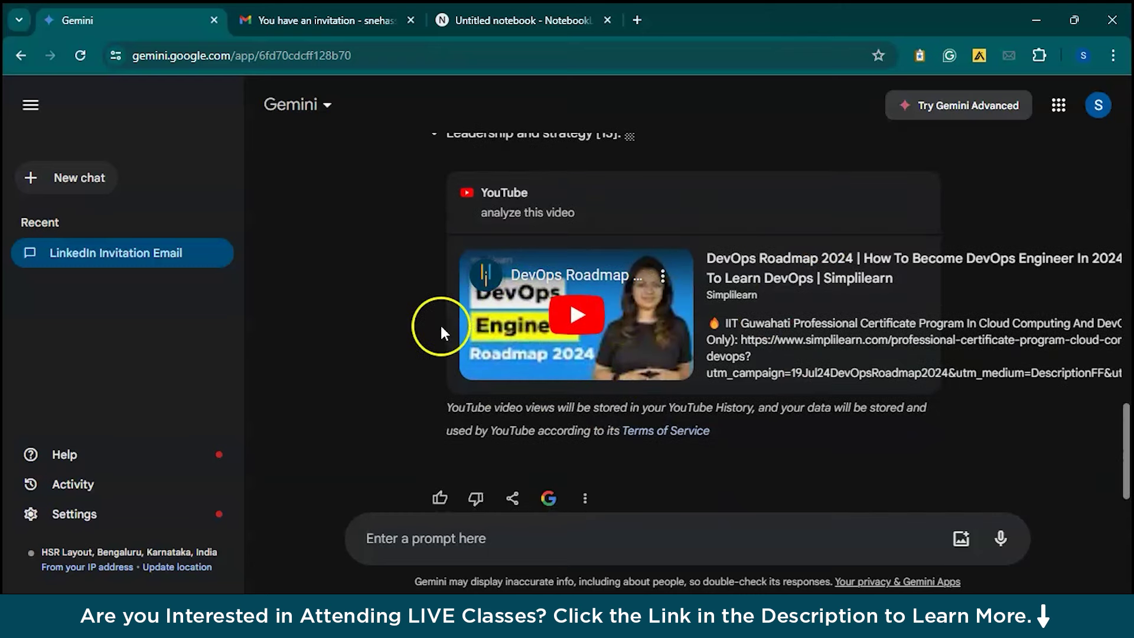
{"action": "left_click", "coordinate": [572, 371]}
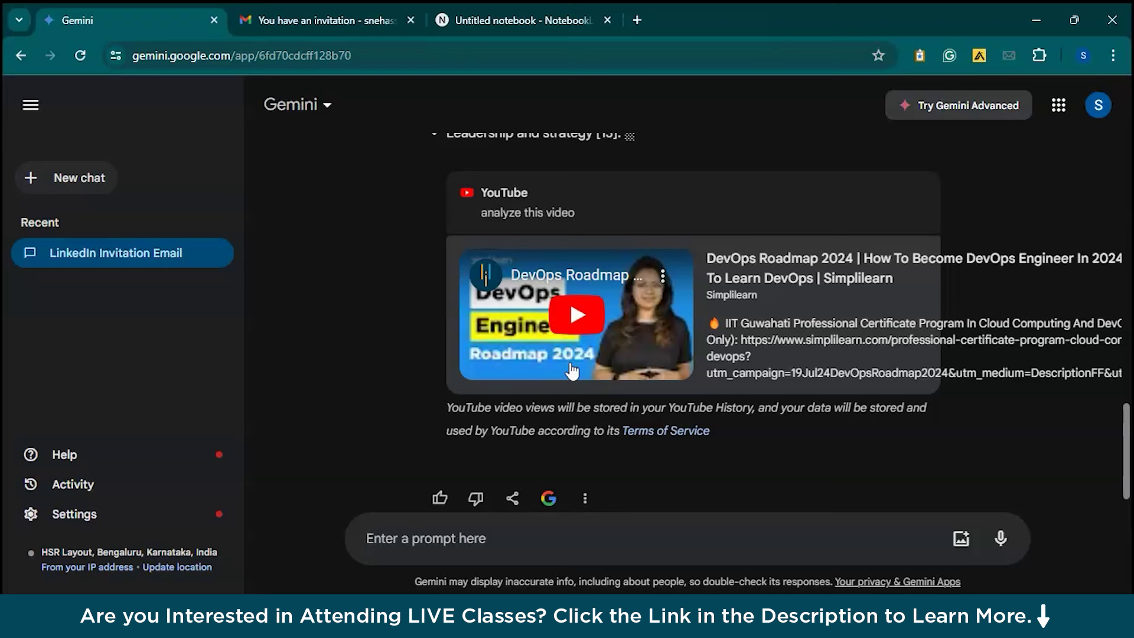
{"action": "key", "text": "ctrl+3"}
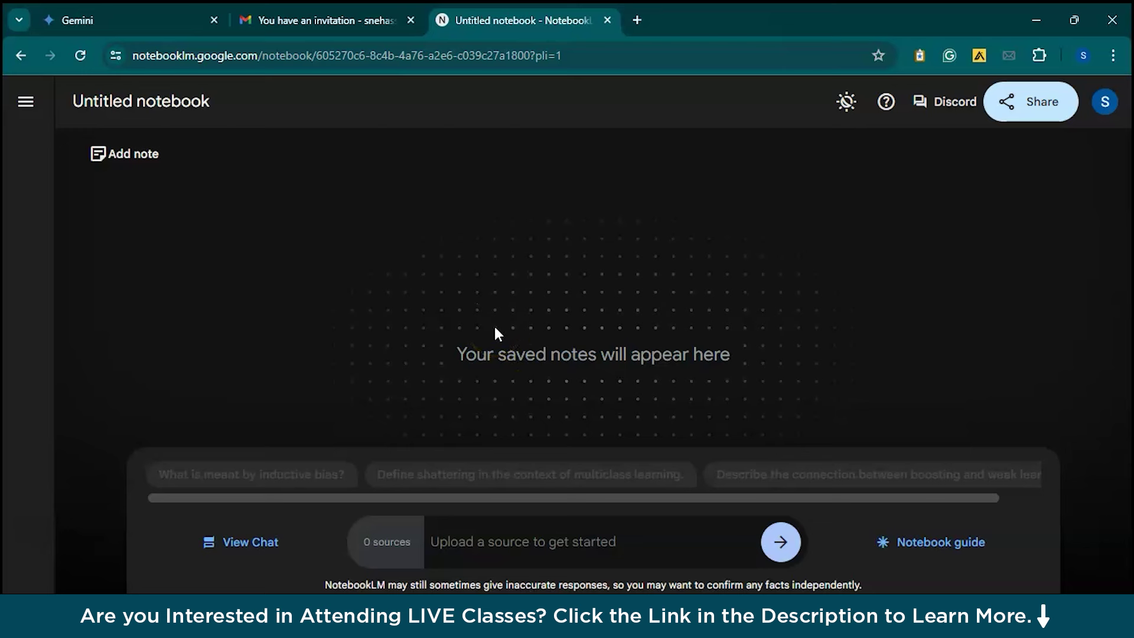
Step: Retitle the untitled notebook 'machine learning' and show its sources panel
{"action": "left_click", "coordinate": [168, 105]}
{"action": "type", "text": "m"}
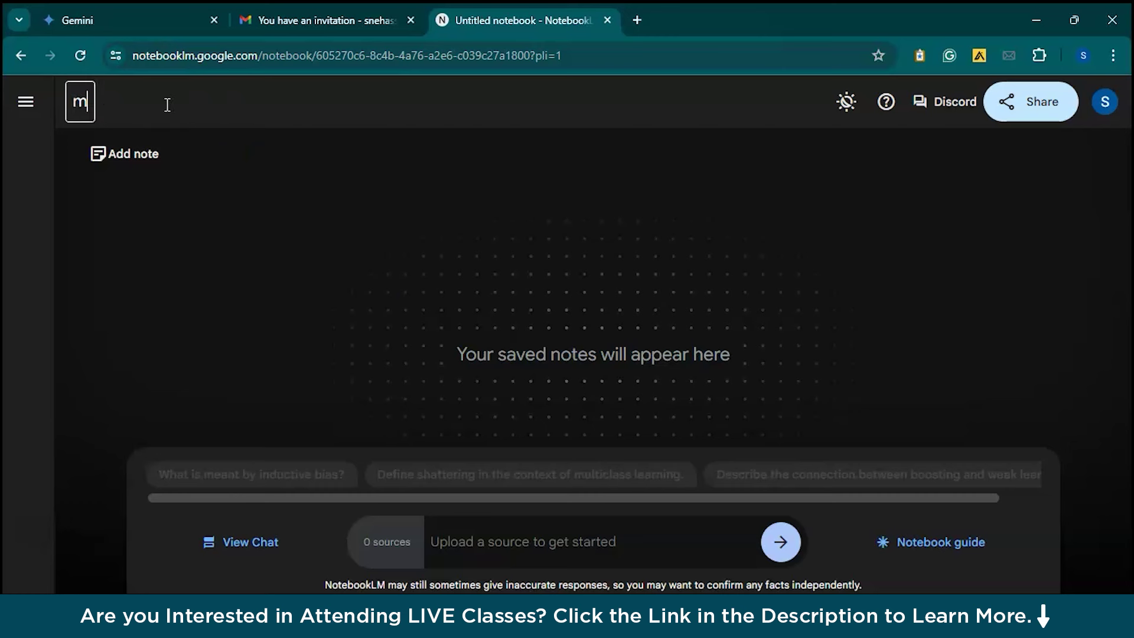
{"action": "type", "text": "achin"}
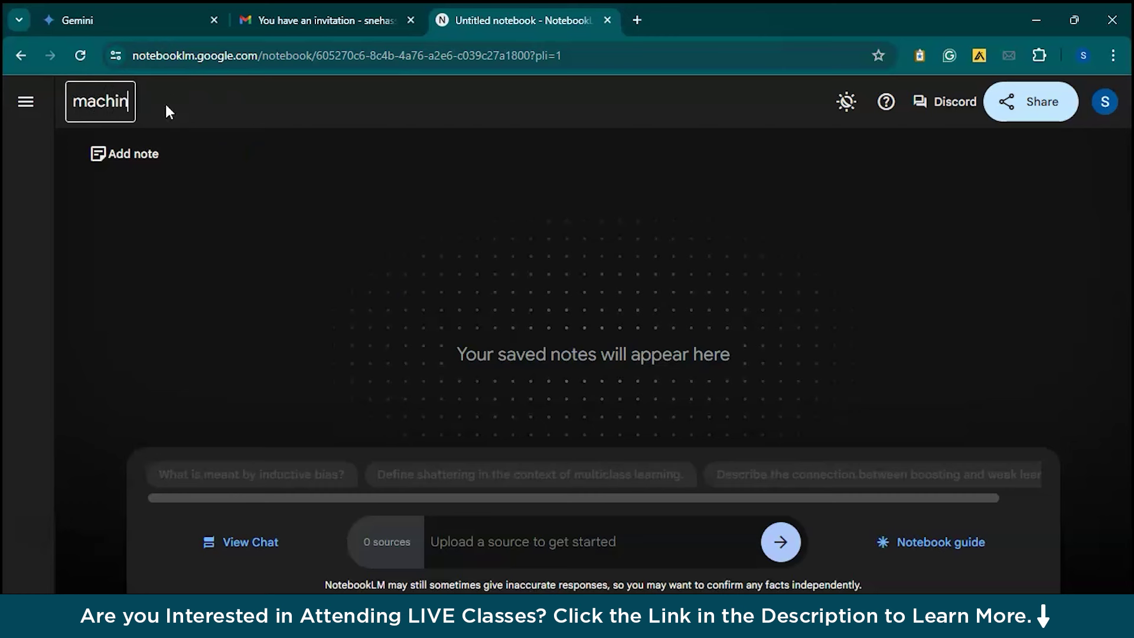
{"action": "type", "text": "e learning"}
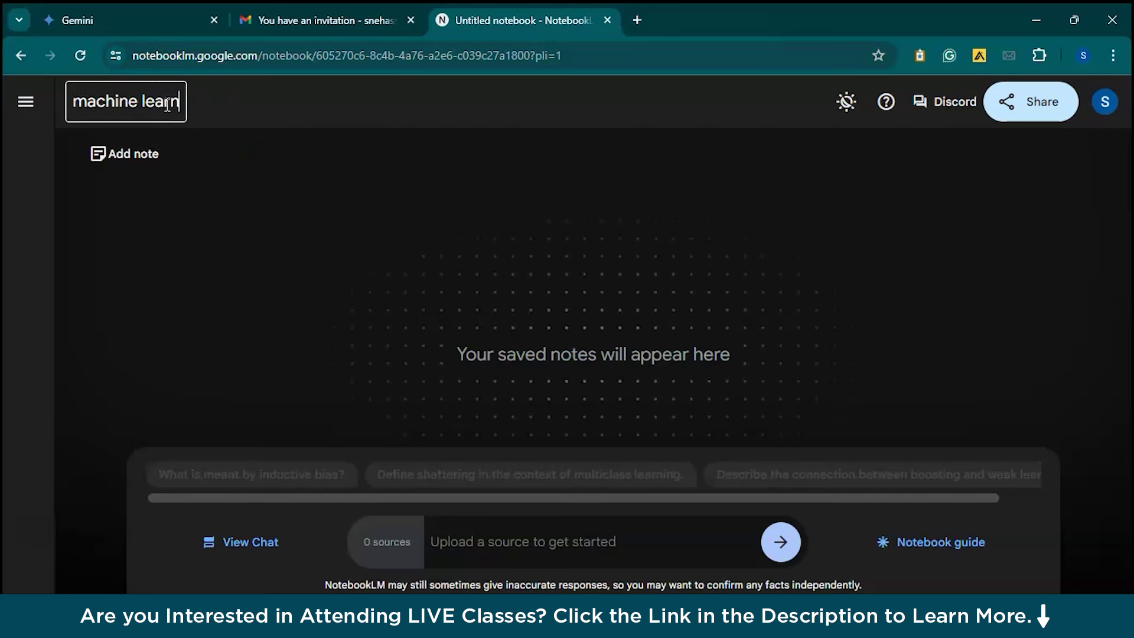
{"action": "left_click", "coordinate": [309, 133]}
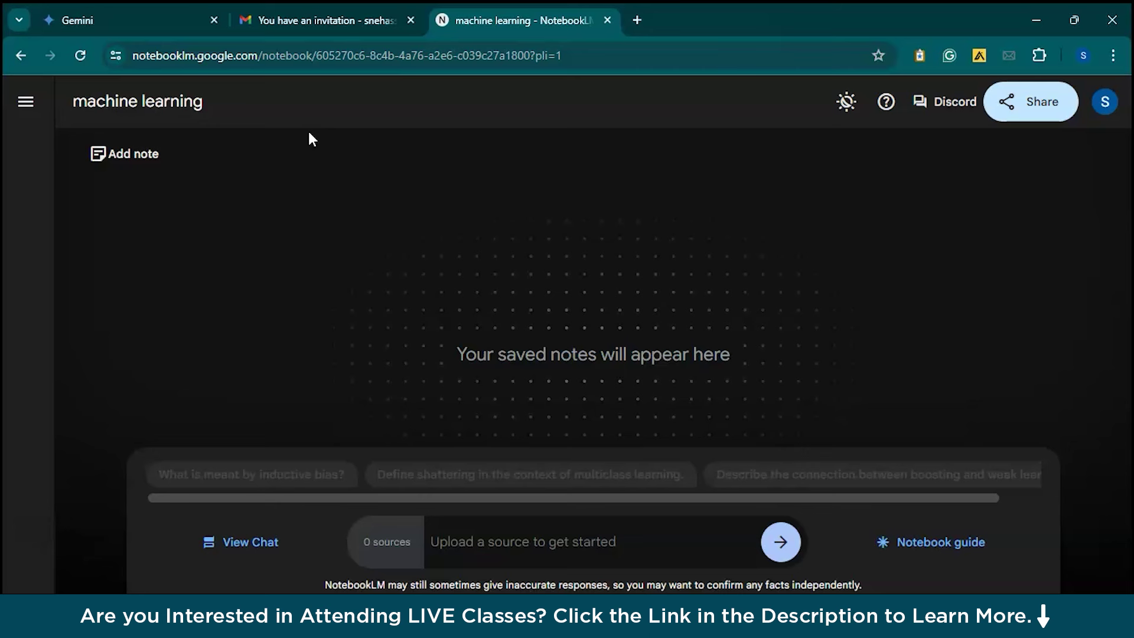
{"action": "left_click", "coordinate": [27, 104]}
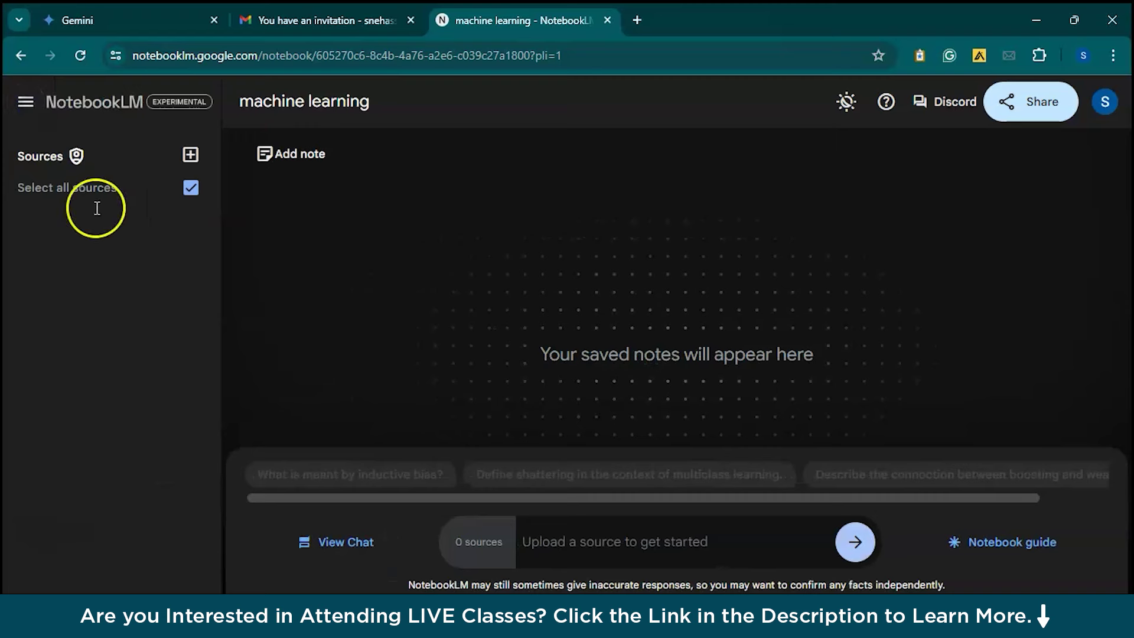
Step: Upload machine learning.pdf from Downloads as a PDF source
{"action": "left_click", "coordinate": [187, 160]}
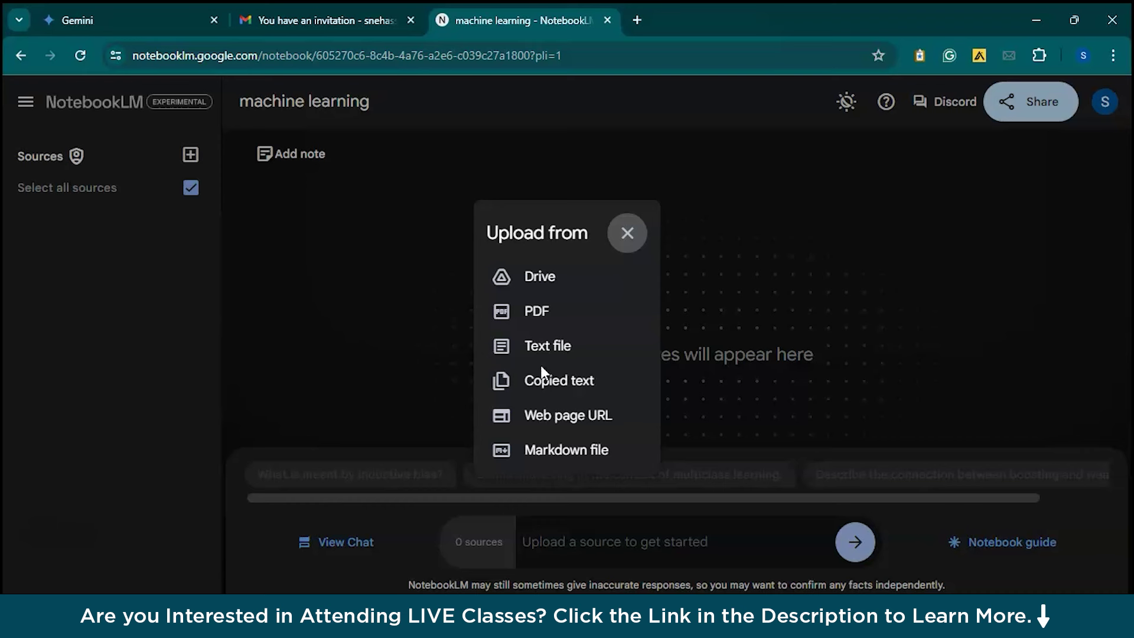
{"action": "left_click", "coordinate": [521, 317]}
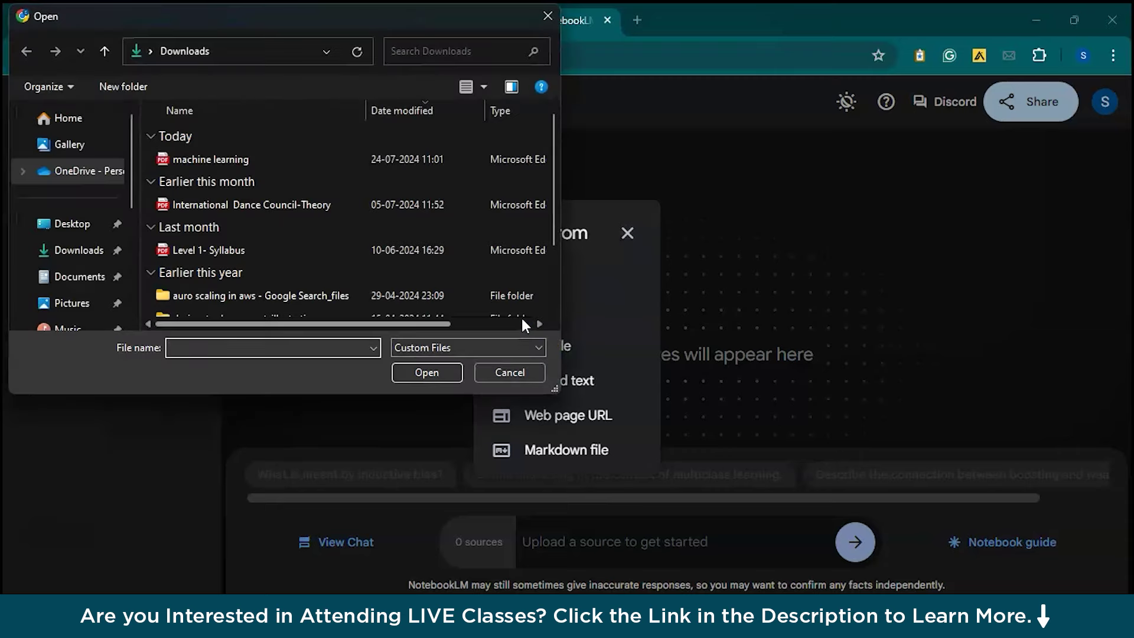
{"action": "double_click", "coordinate": [169, 161]}
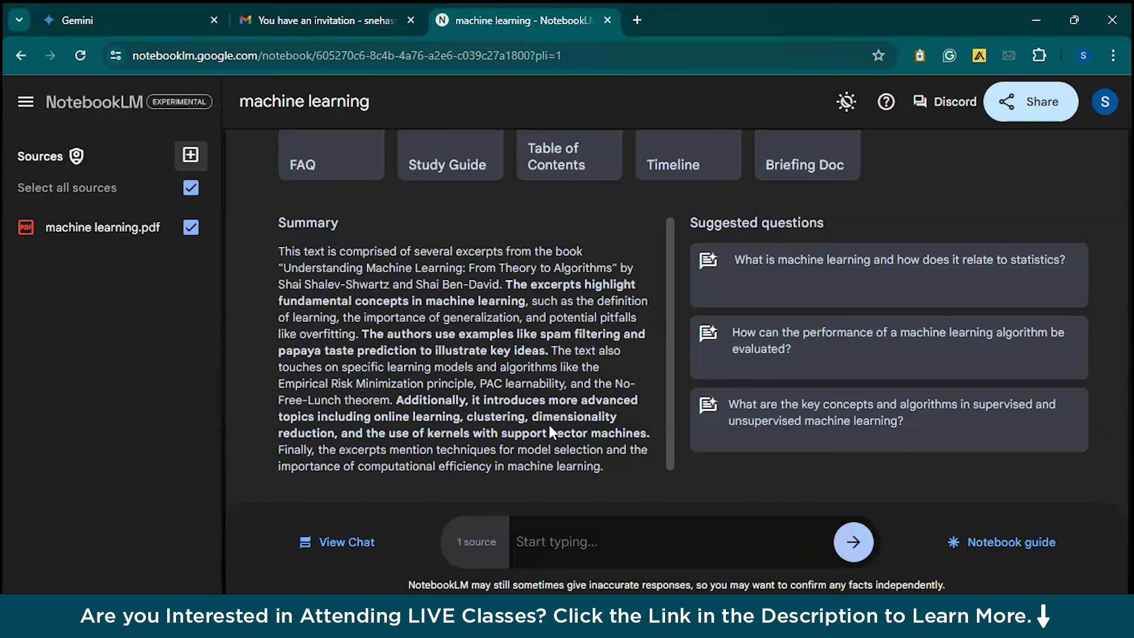
Step: Ask 'give me the key insights' and pin the response as a saved note
{"action": "left_click", "coordinate": [618, 548]}
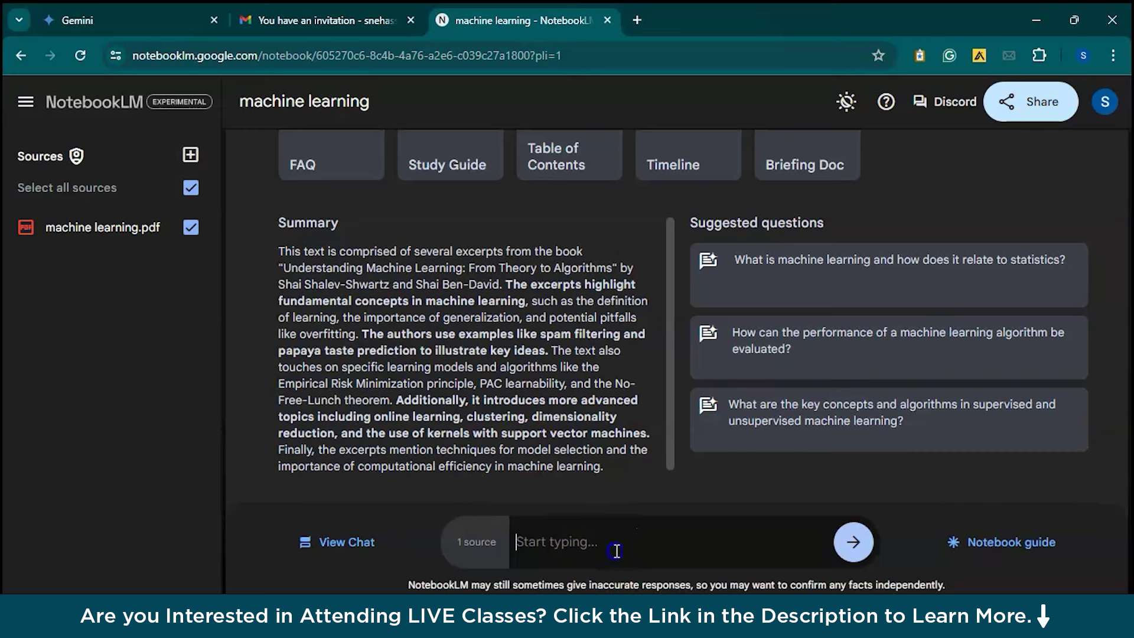
{"action": "type", "text": "give me the key"}
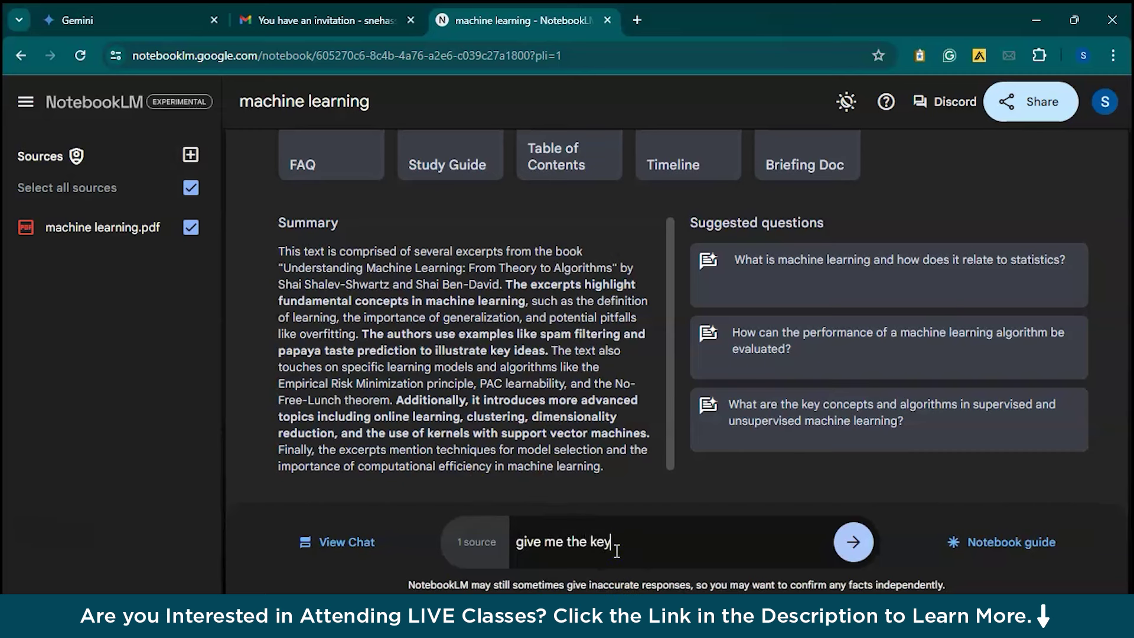
{"action": "type", "text": " insights"}
{"action": "key", "text": "Return"}
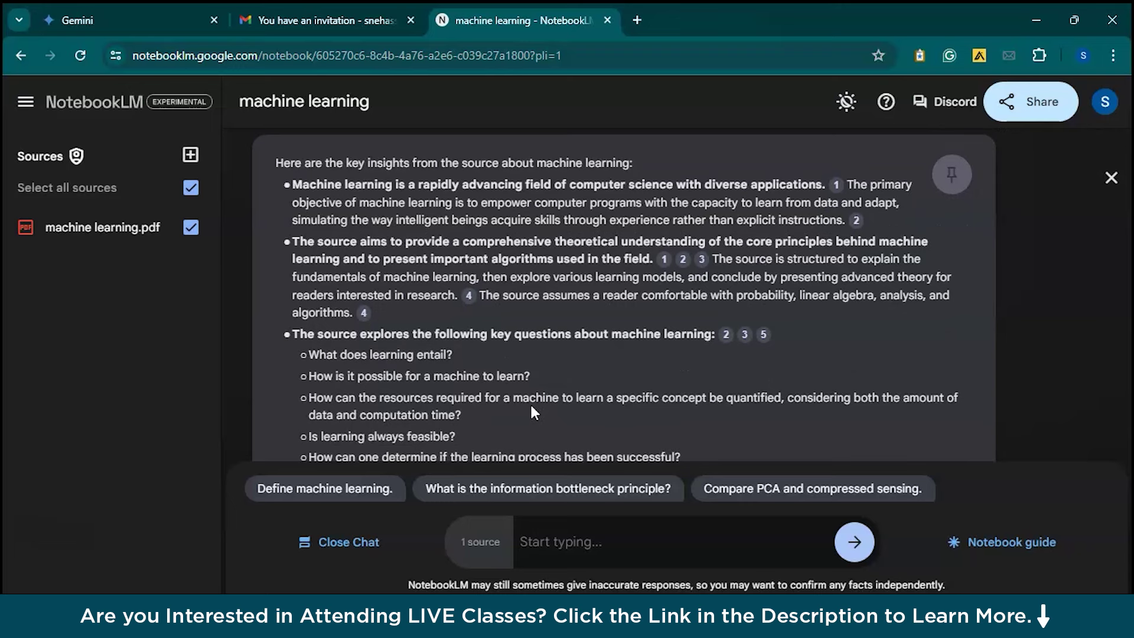
{"action": "scroll", "coordinate": [530, 403], "scroll_direction": "up", "scroll_amount": 1}
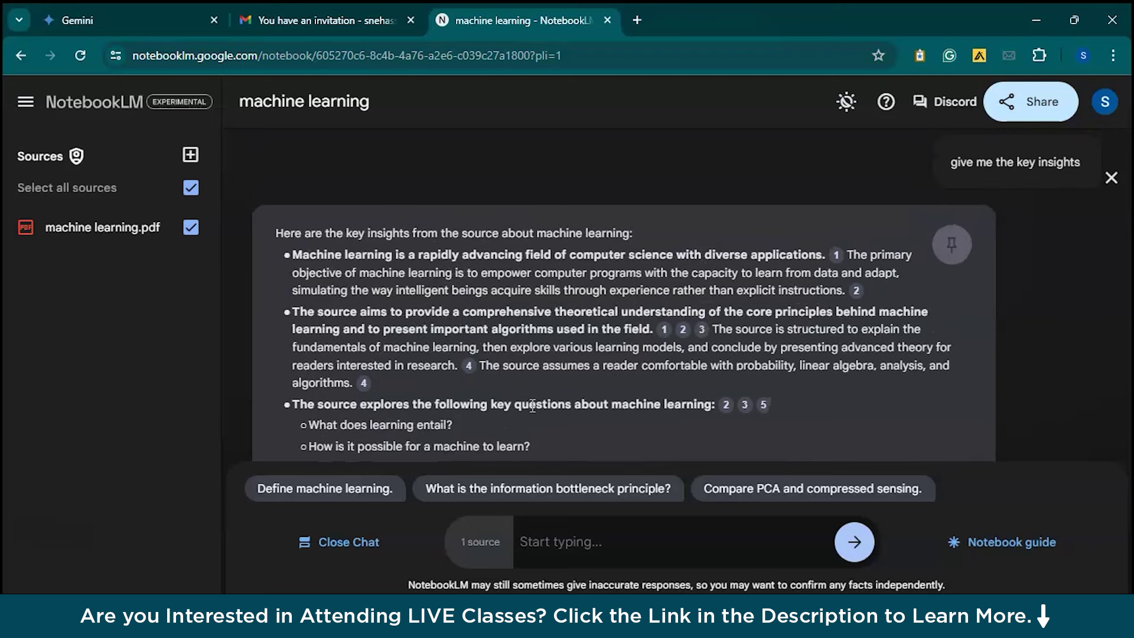
{"action": "left_click", "coordinate": [949, 247]}
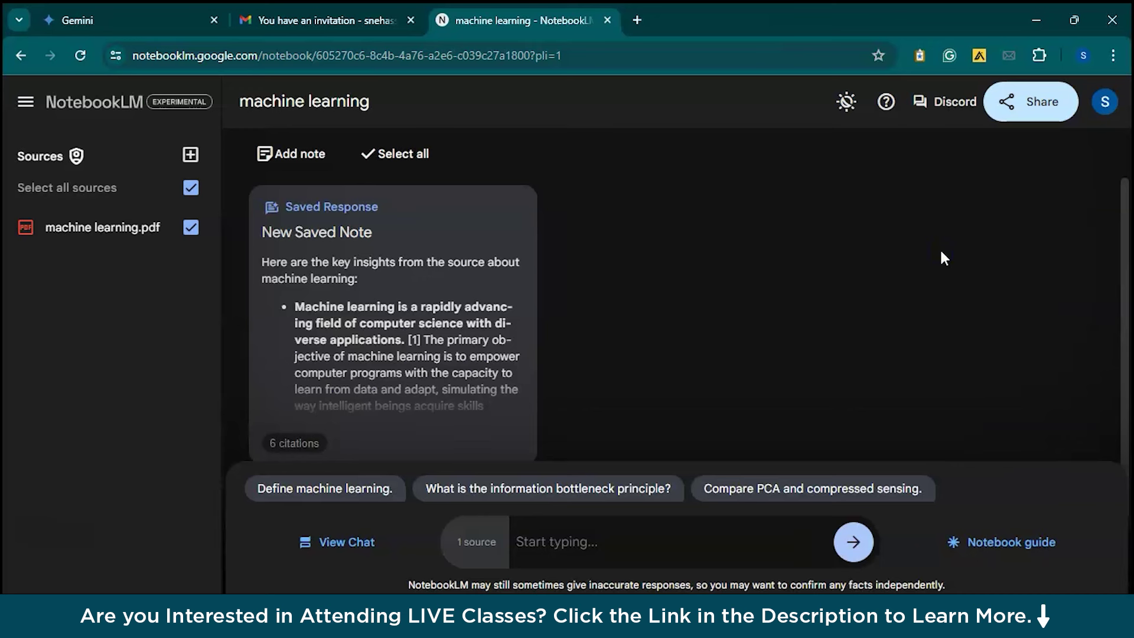
{"action": "scroll", "coordinate": [907, 260], "scroll_direction": "down", "scroll_amount": 2}
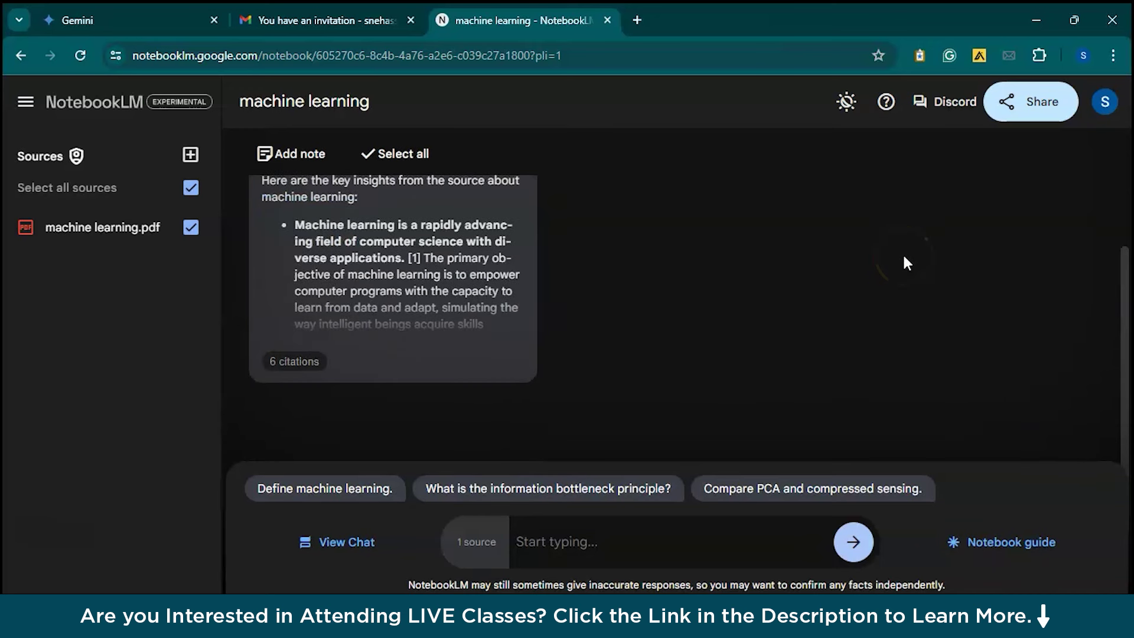